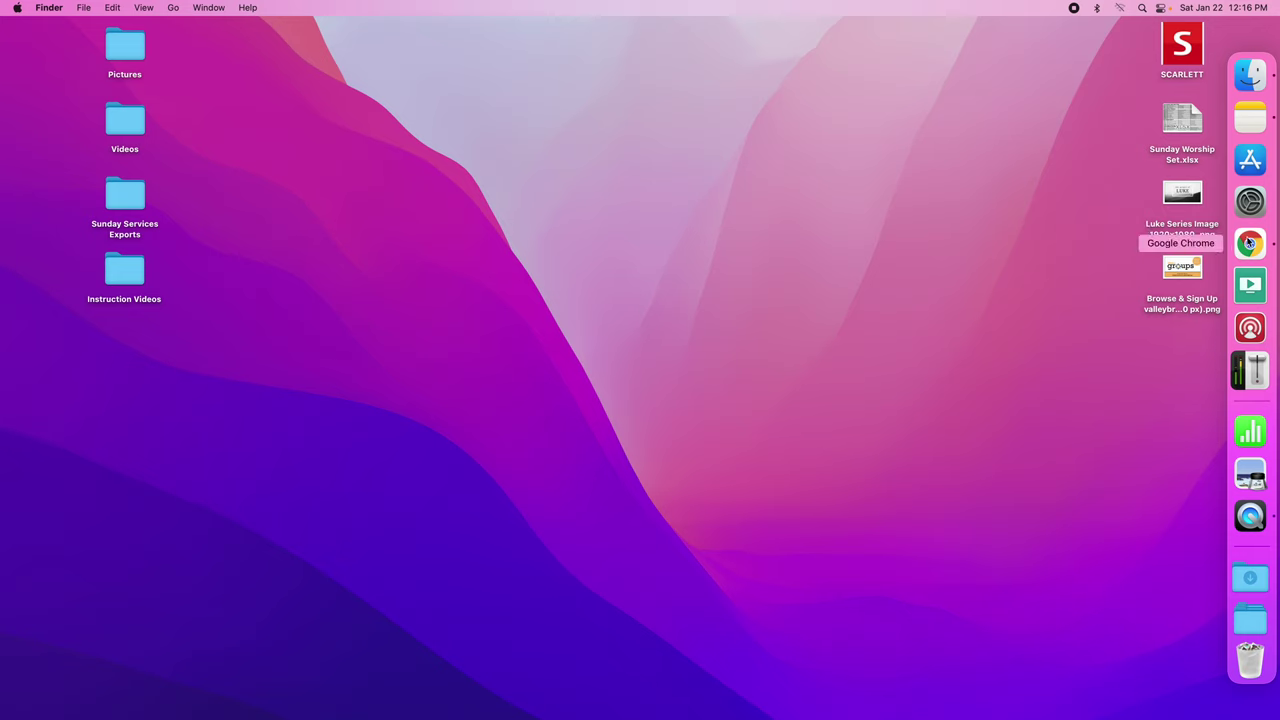
Switch to Google Chrome and open the bookmarked Sunday Worship Set spreadsheet.
click(1249, 247)
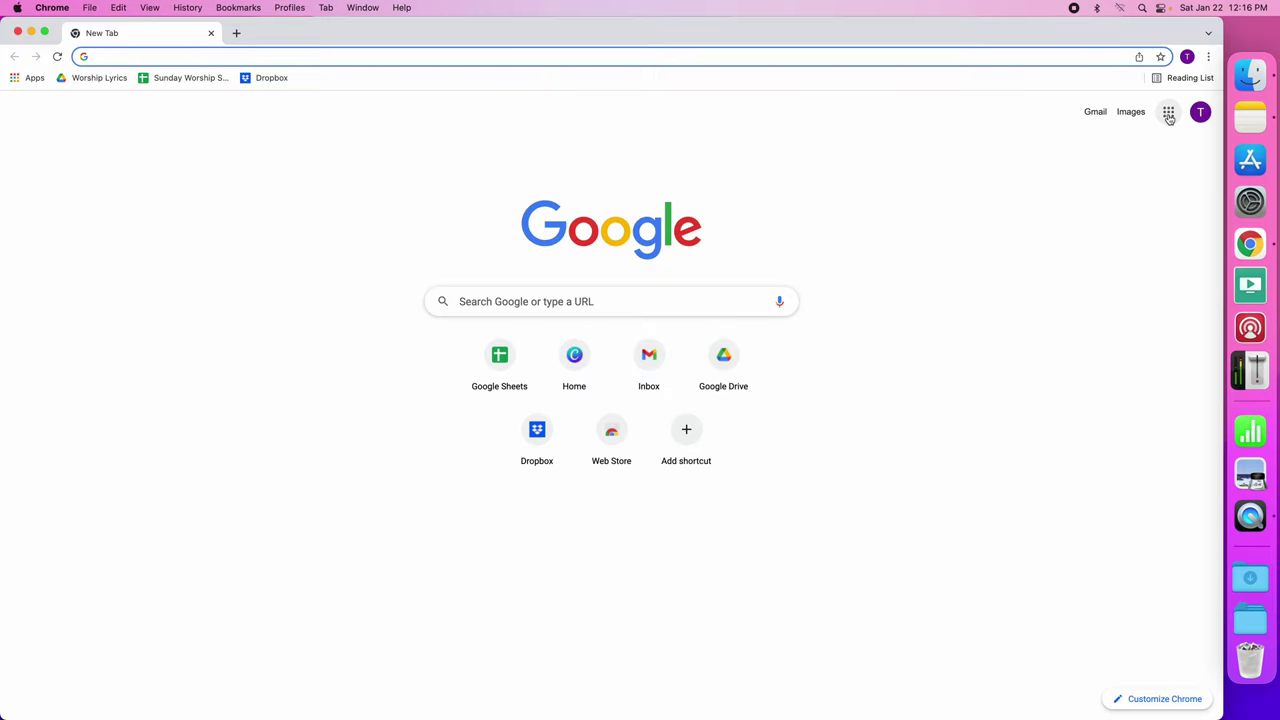
click(1168, 112)
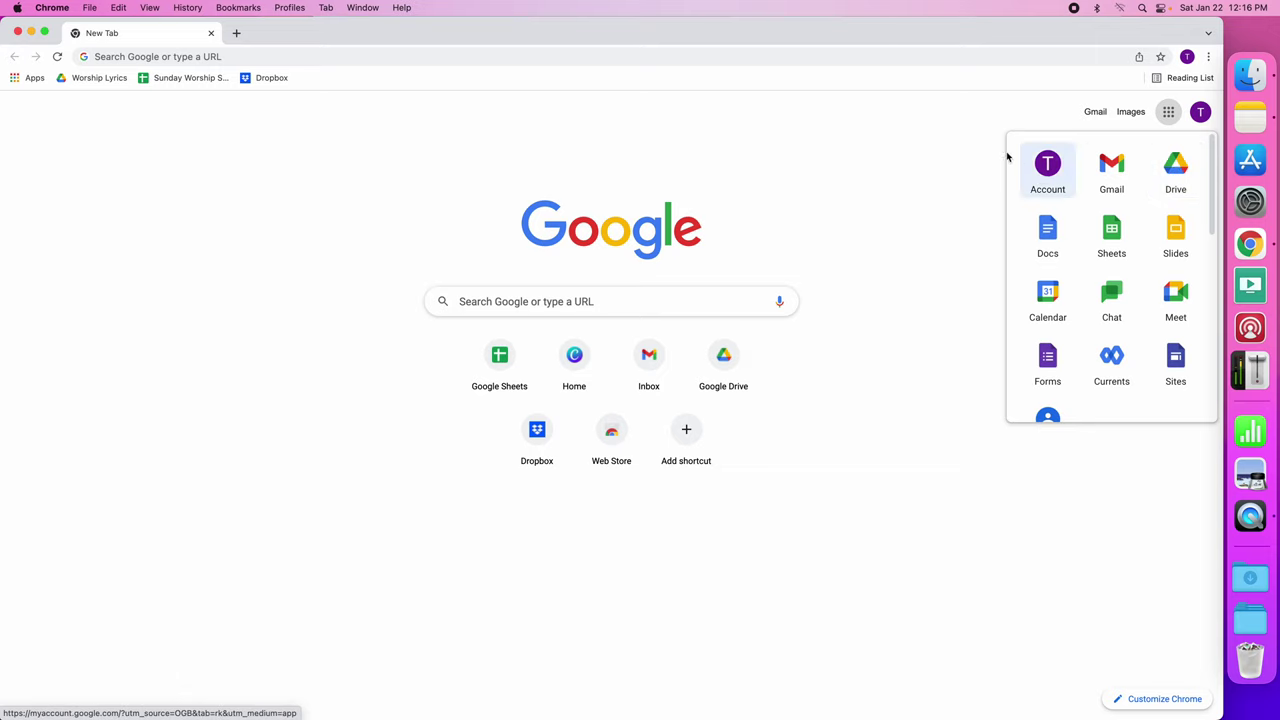
click(943, 150)
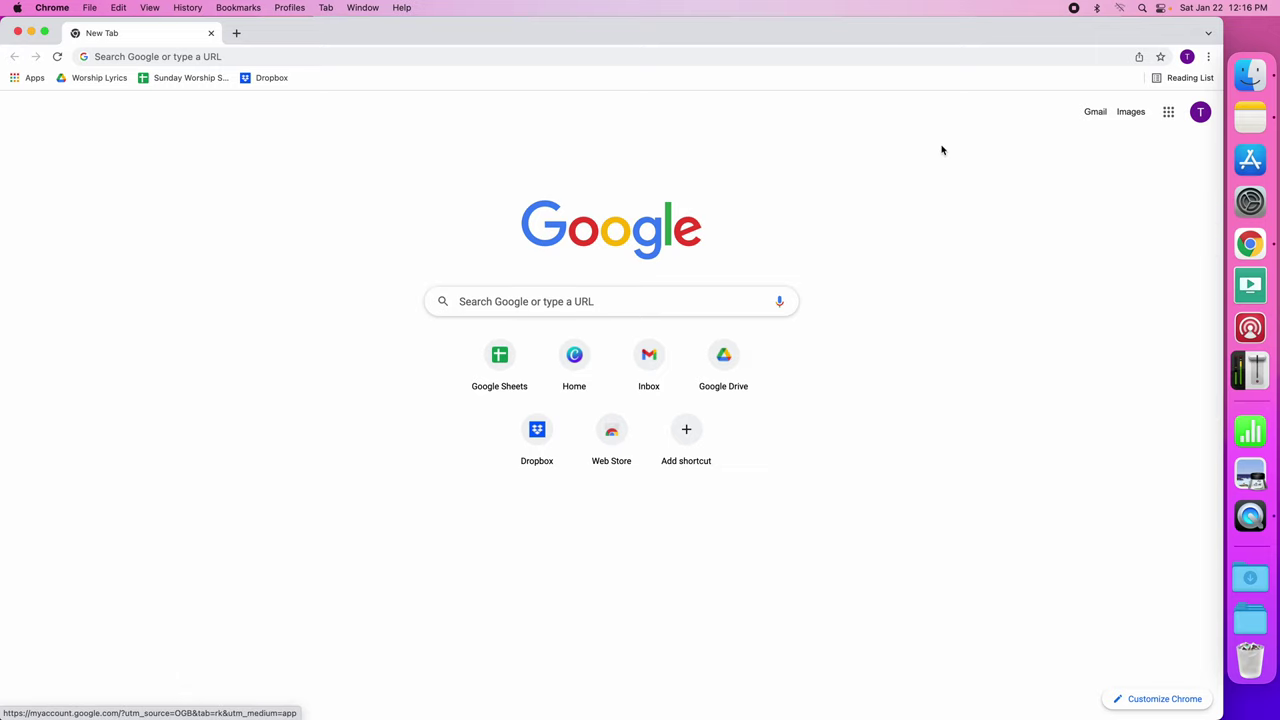
click(181, 80)
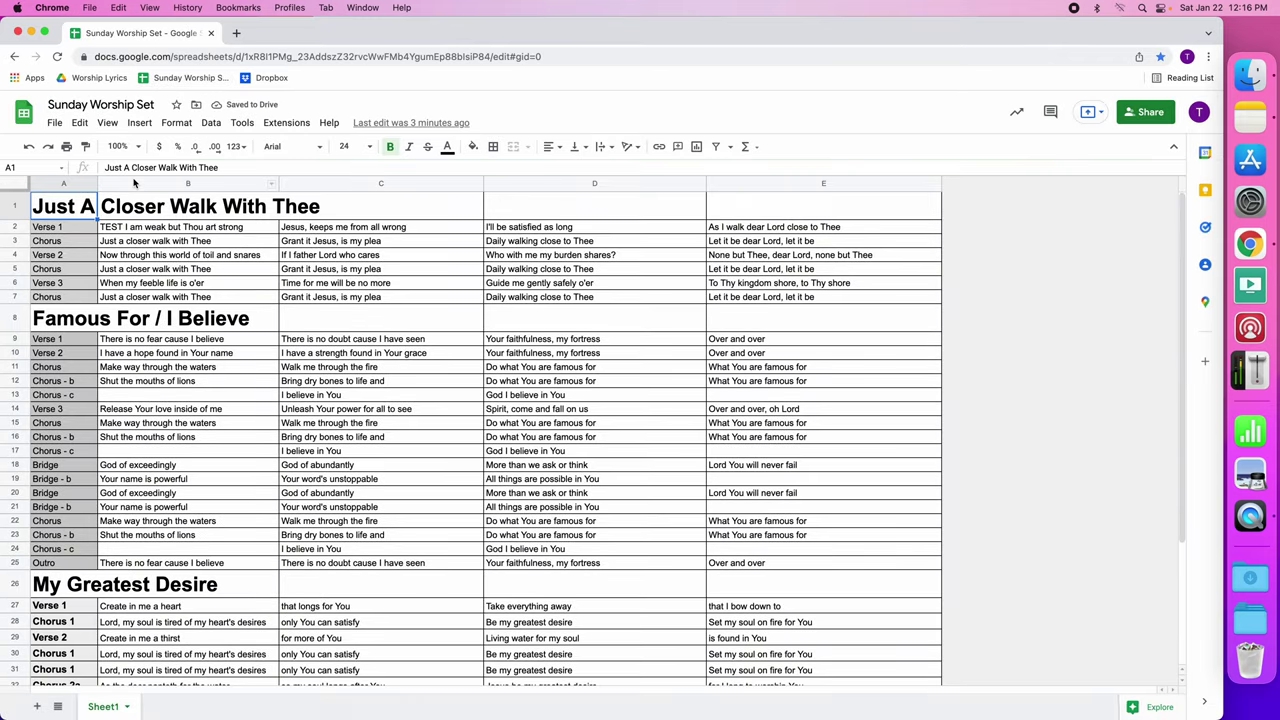
Remove the word "TEST" from the first lyric line of Verse 1 in Just A Closer Walk With Thee.
double_click(133, 229)
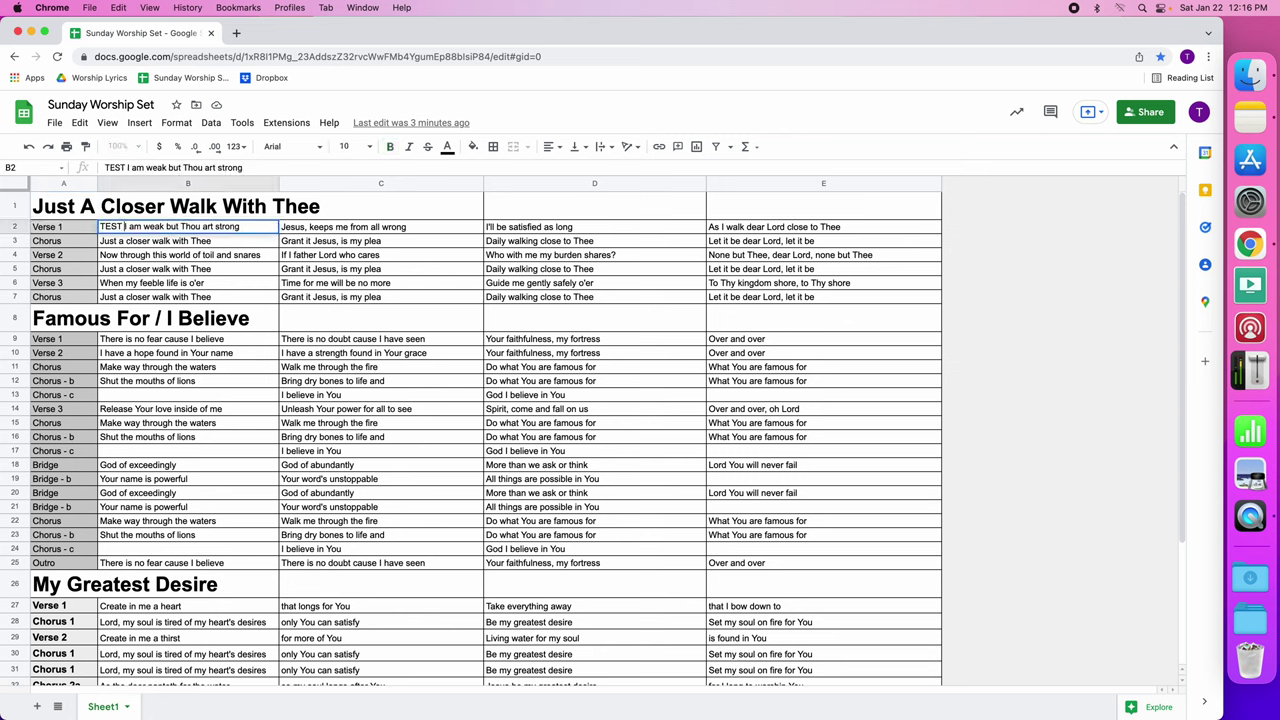
key(BackSpace)
key(BackSpace)
key(BackSpace)
key(BackSpace)
key(BackSpace)
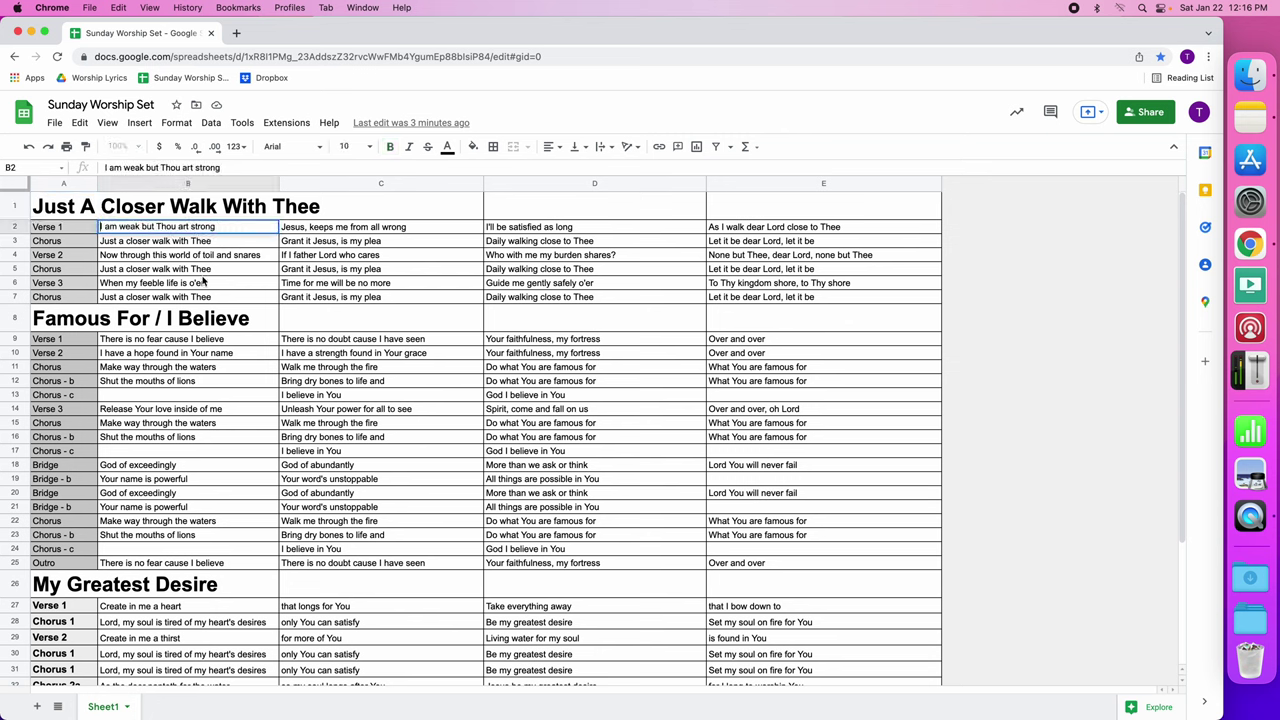
key(Return)
click(126, 230)
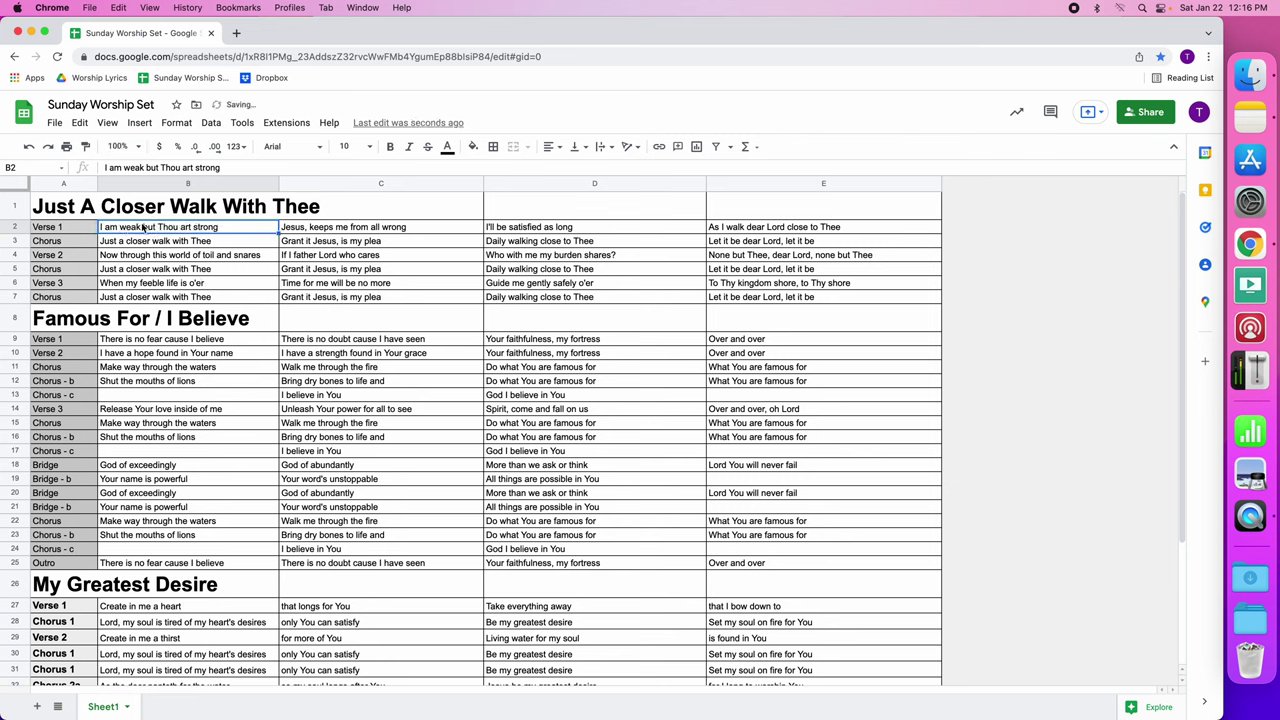
click(179, 246)
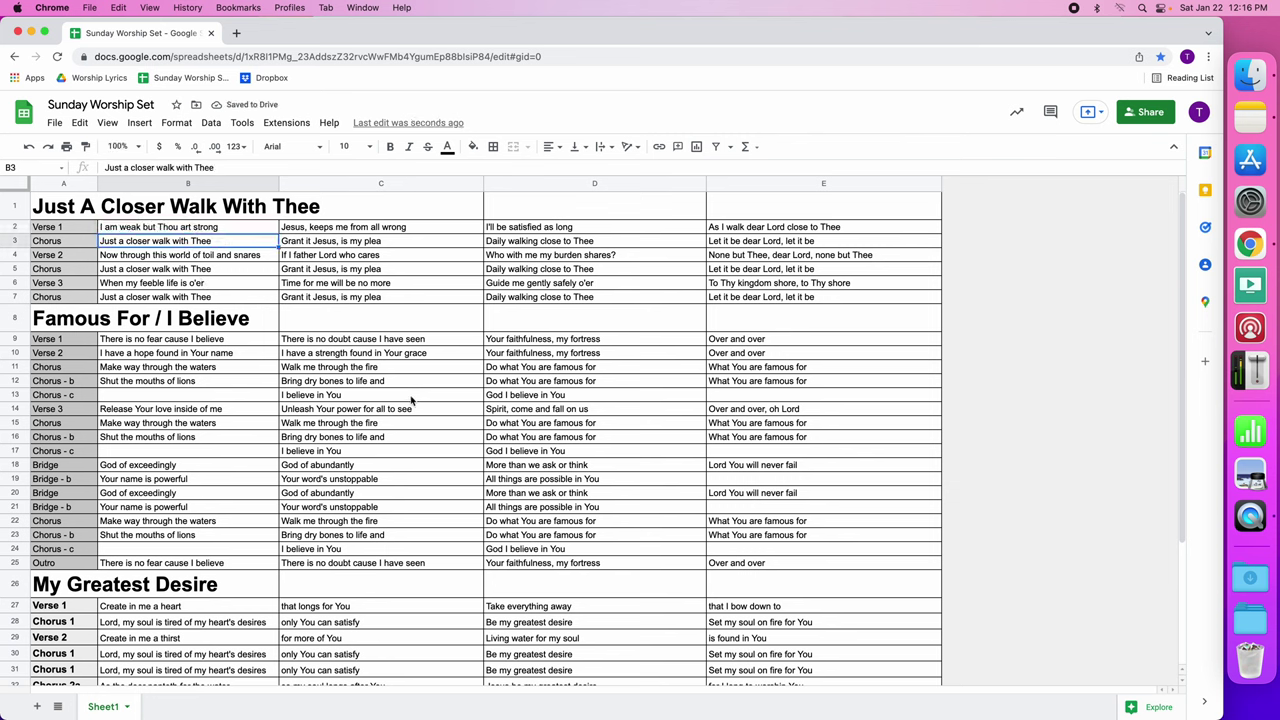
Look through the song lyrics and download the spreadsheet as a Microsoft Excel (.xlsx) file.
scroll(192, 382, down, 3)
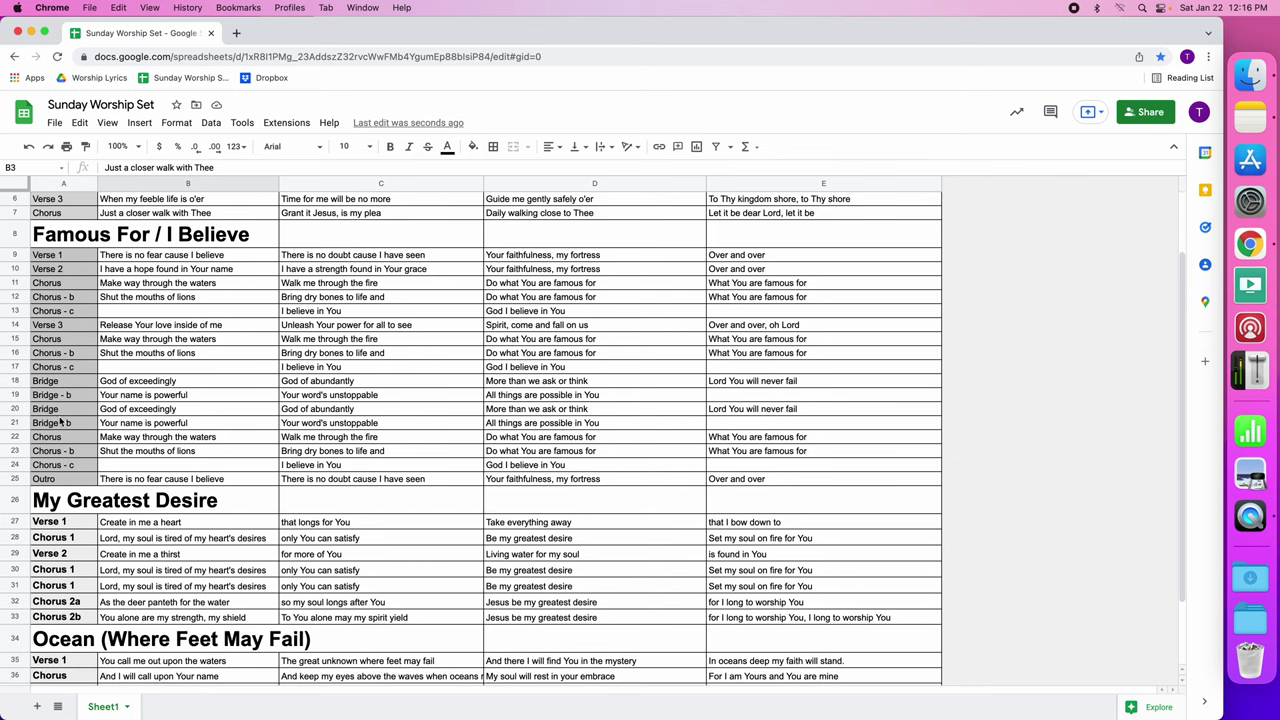
scroll(72, 376, down, 3)
scroll(72, 376, up, 5)
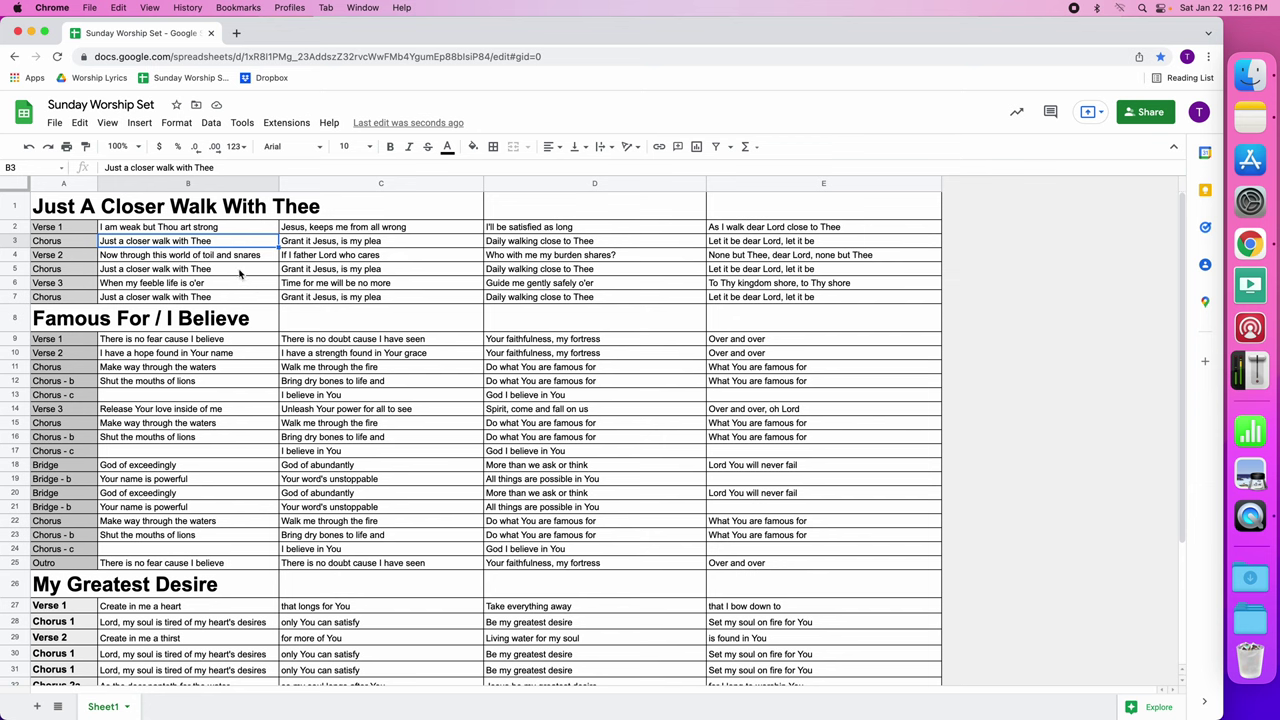
click(55, 123)
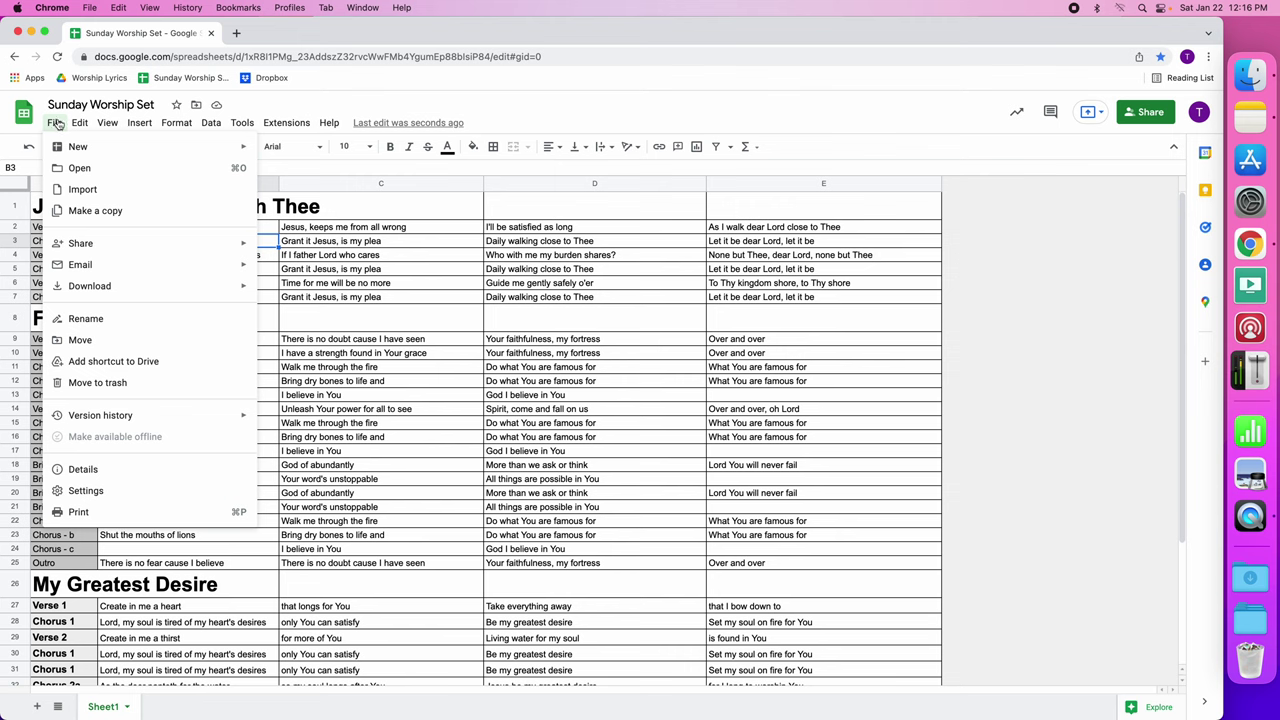
mouse_move(154, 290)
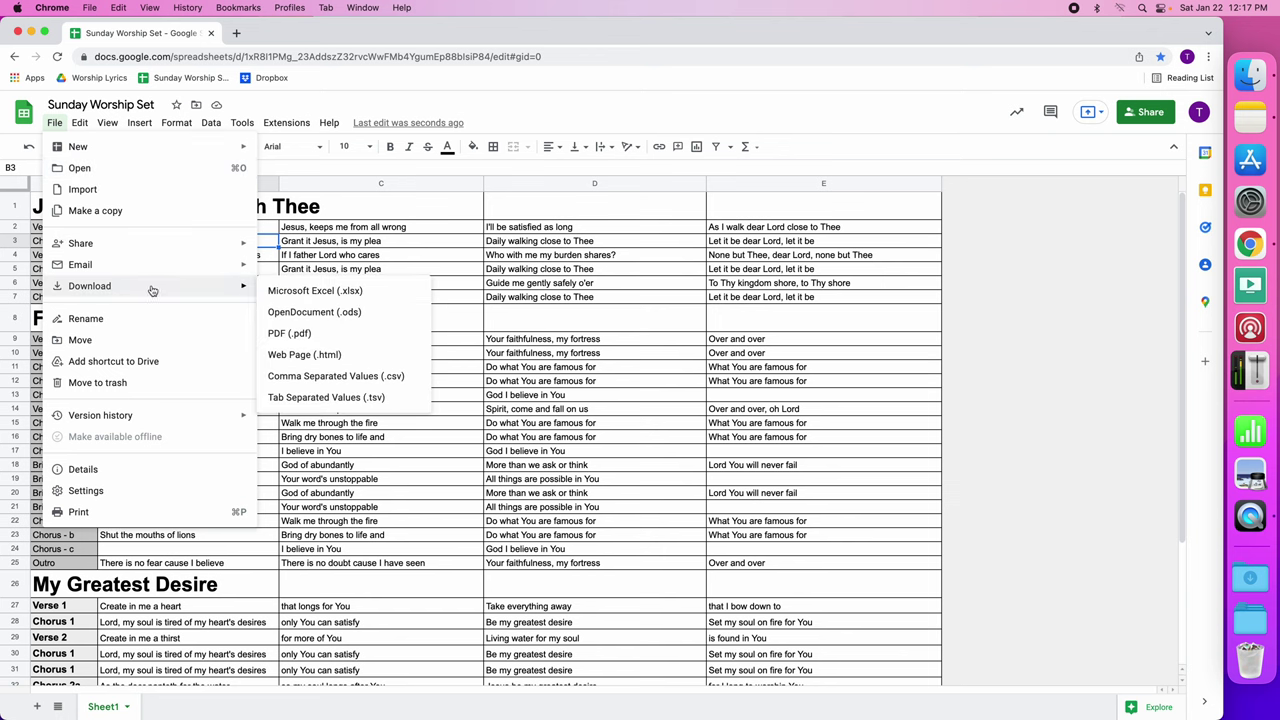
click(309, 292)
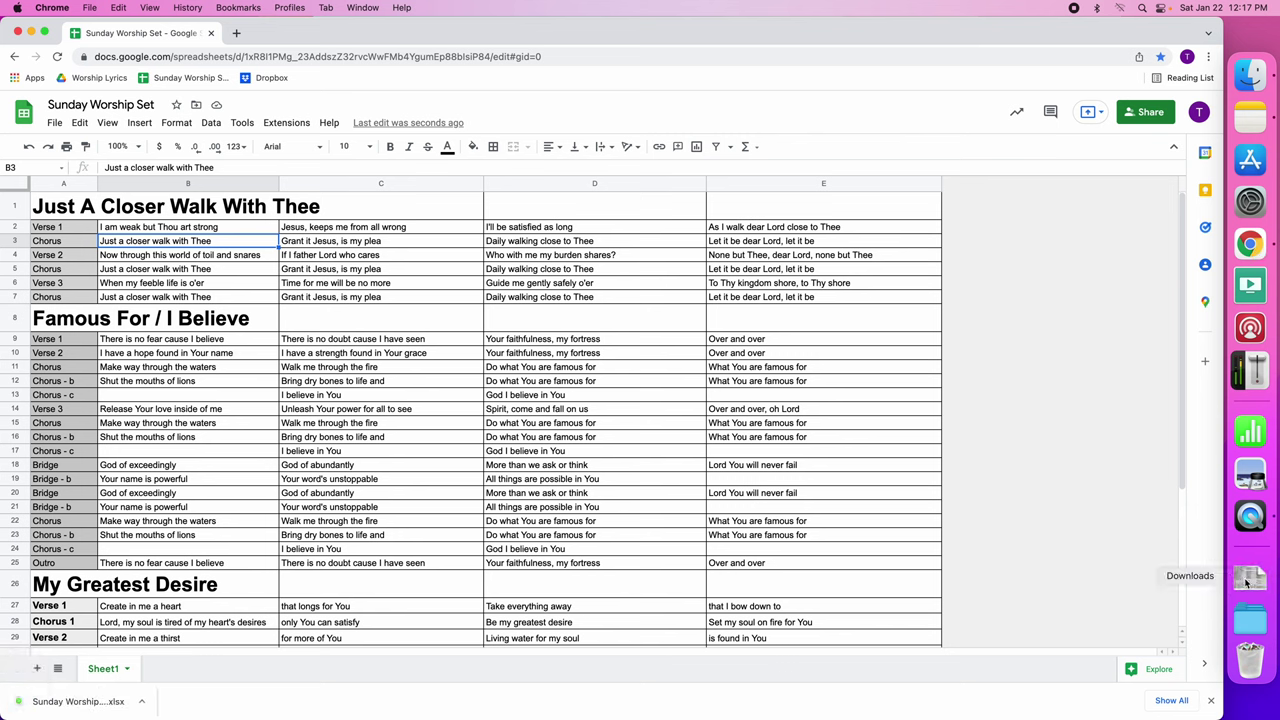
Close the browser window and move the downloaded Sunday Worship Set.xlsx to the desktop, replacing the older copy and lining it up above the Luke Series image.
click(18, 33)
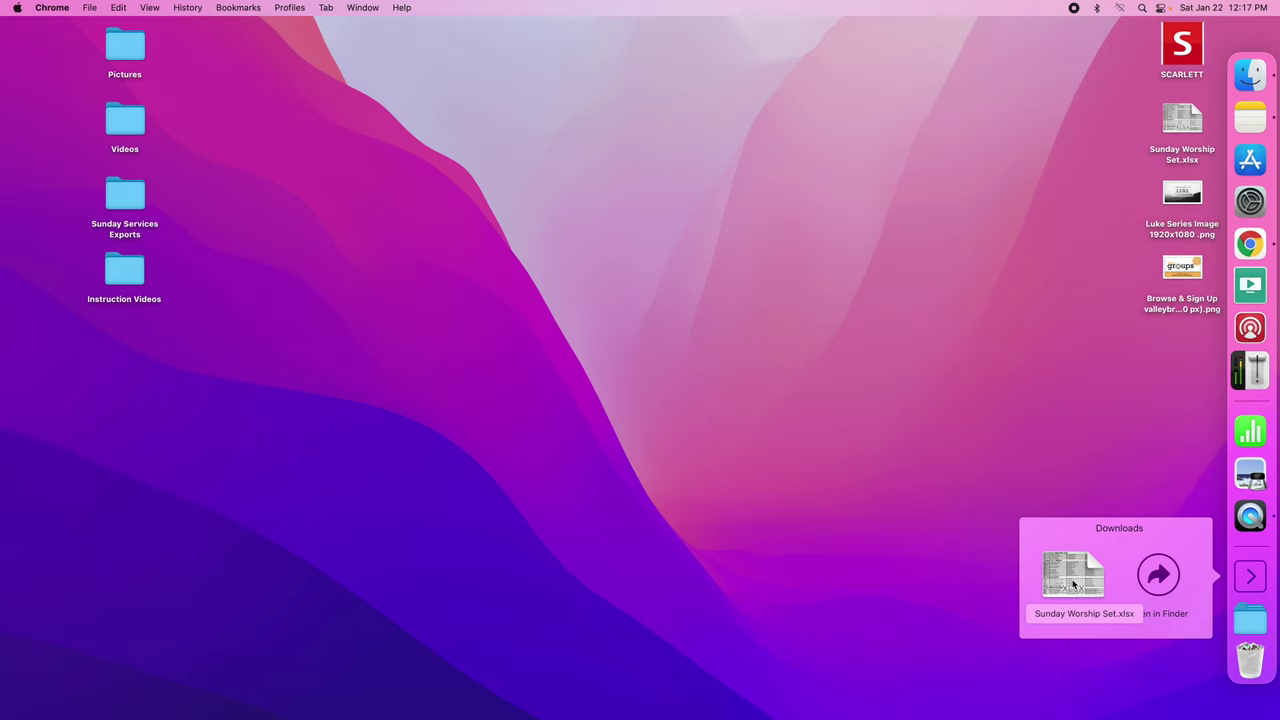
drag(1073, 585, 1034, 120)
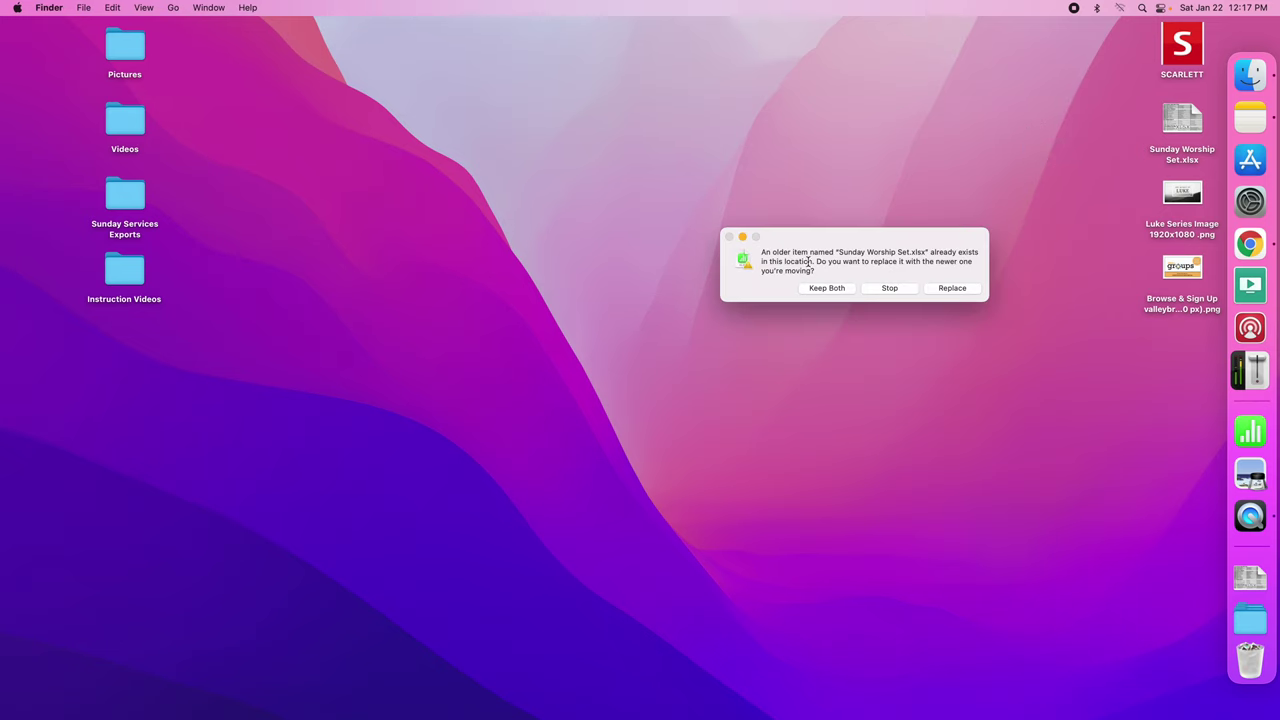
click(952, 289)
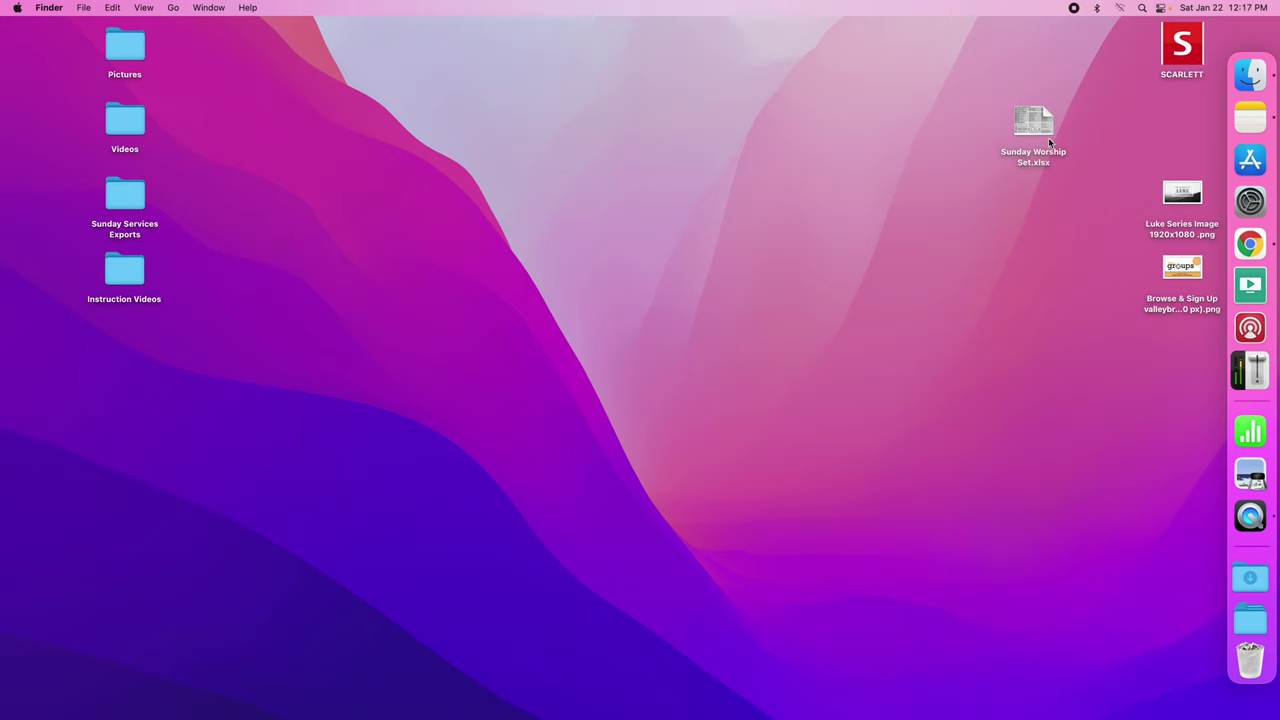
drag(1033, 122, 1184, 116)
click(1120, 127)
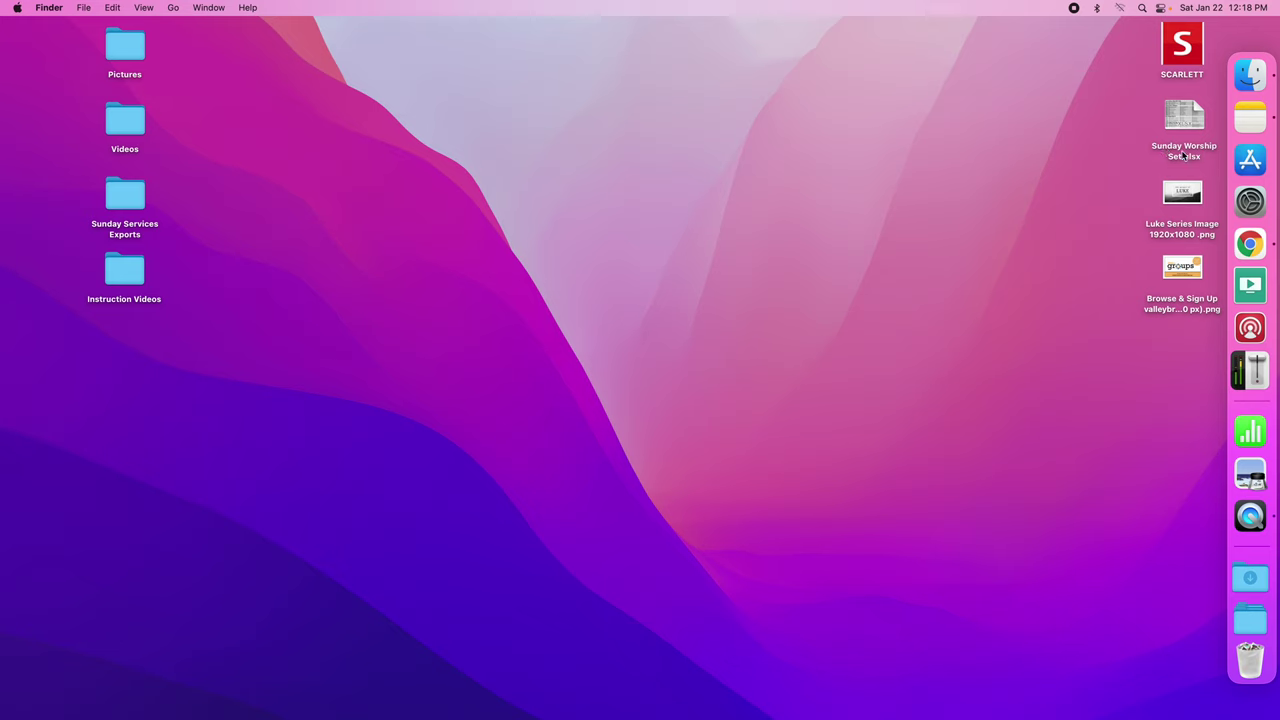
Switch to Livestream Studio and look through the lyrics in the GFX 1 - Worship Lyrics list.
click(1253, 374)
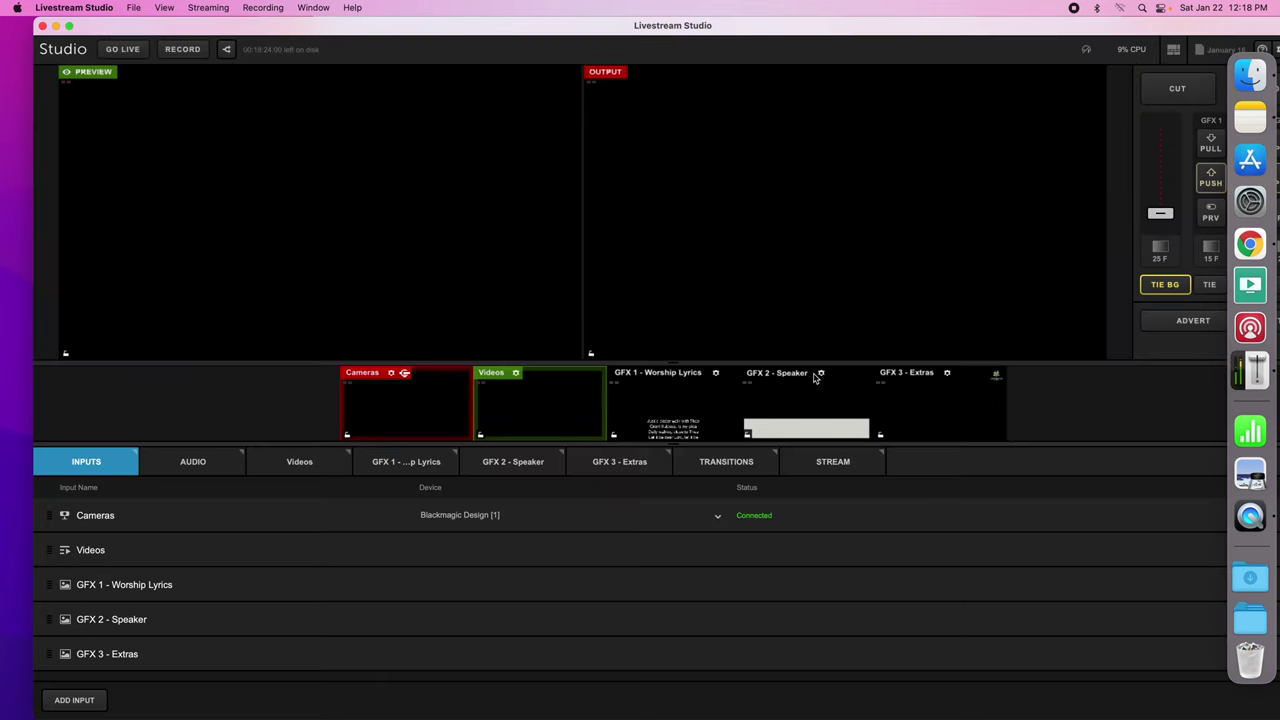
click(400, 465)
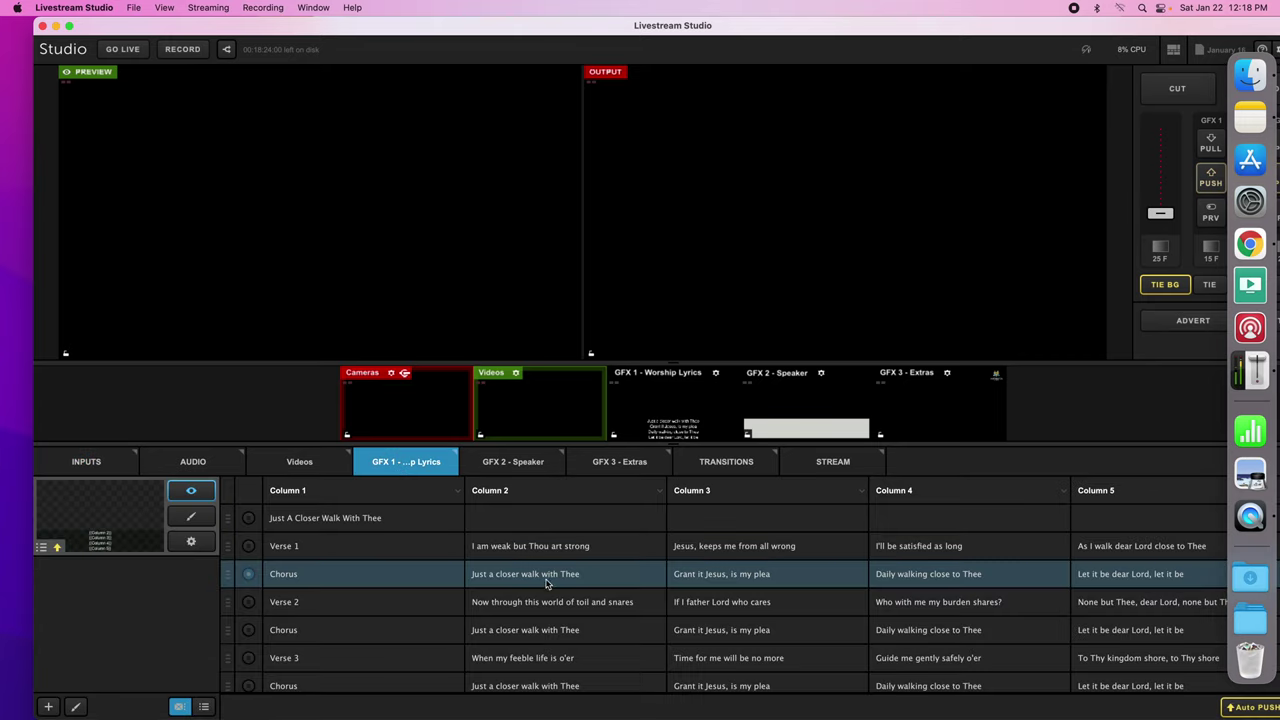
scroll(546, 580, down, 1)
scroll(546, 580, down, 10)
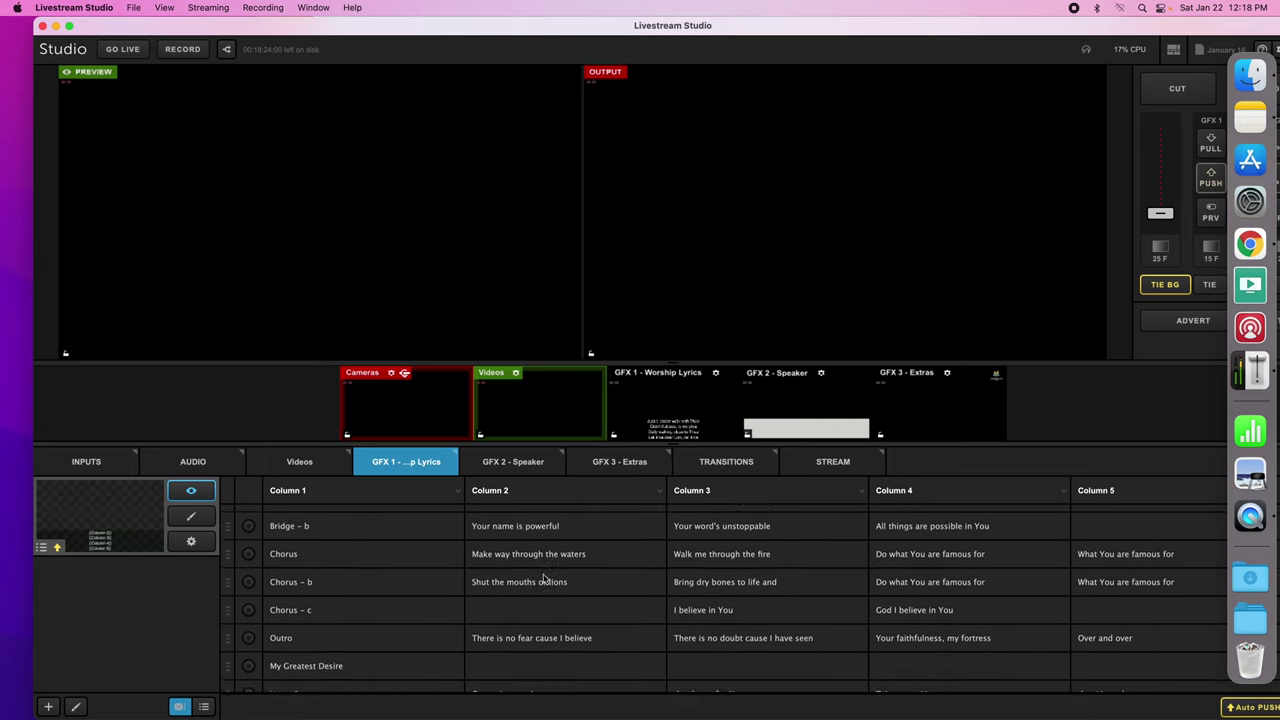
scroll(543, 578, up, 10)
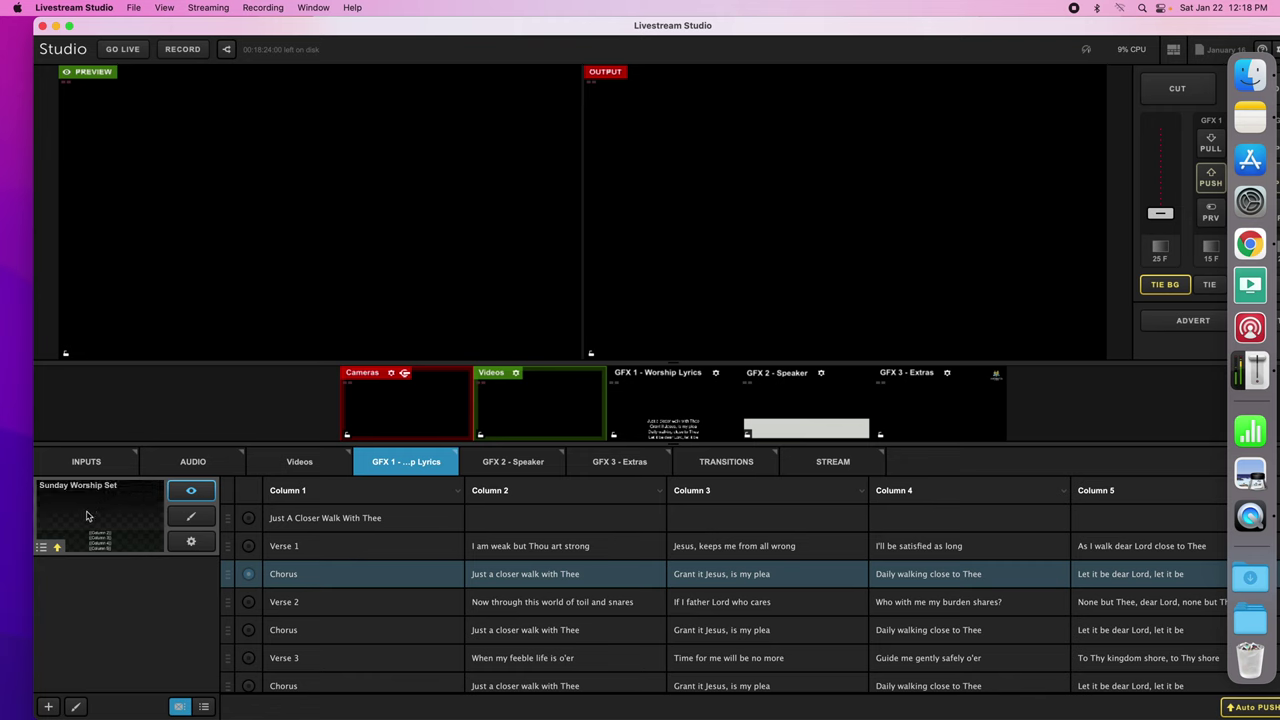
Link the Sunday Worship Set graphic to Sunday Worship Set.xlsx from the Desktop as its data file.
click(192, 543)
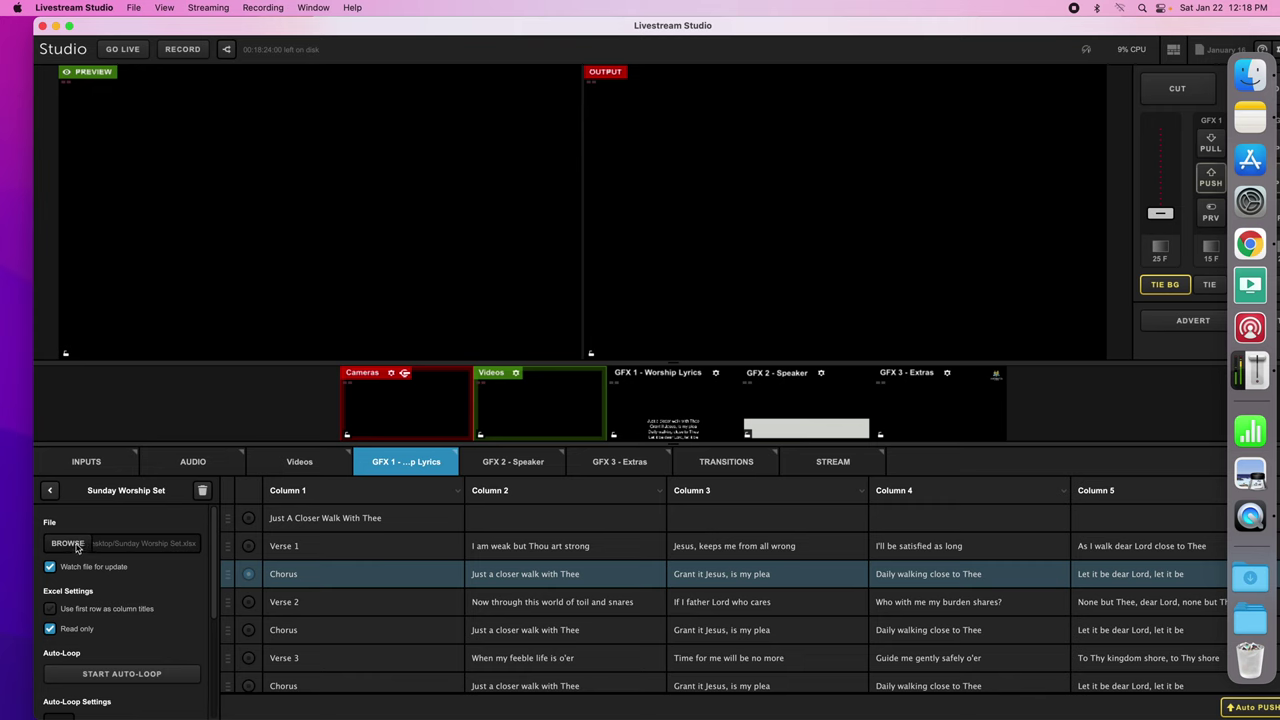
click(77, 548)
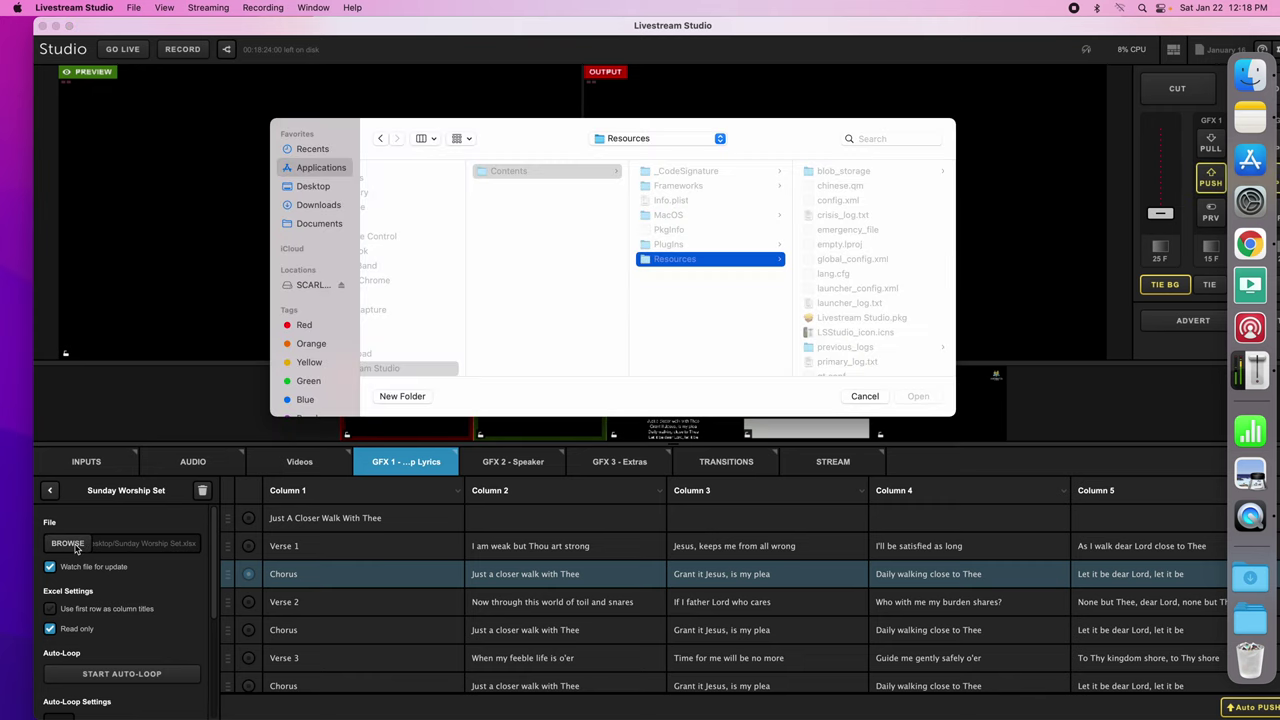
click(313, 188)
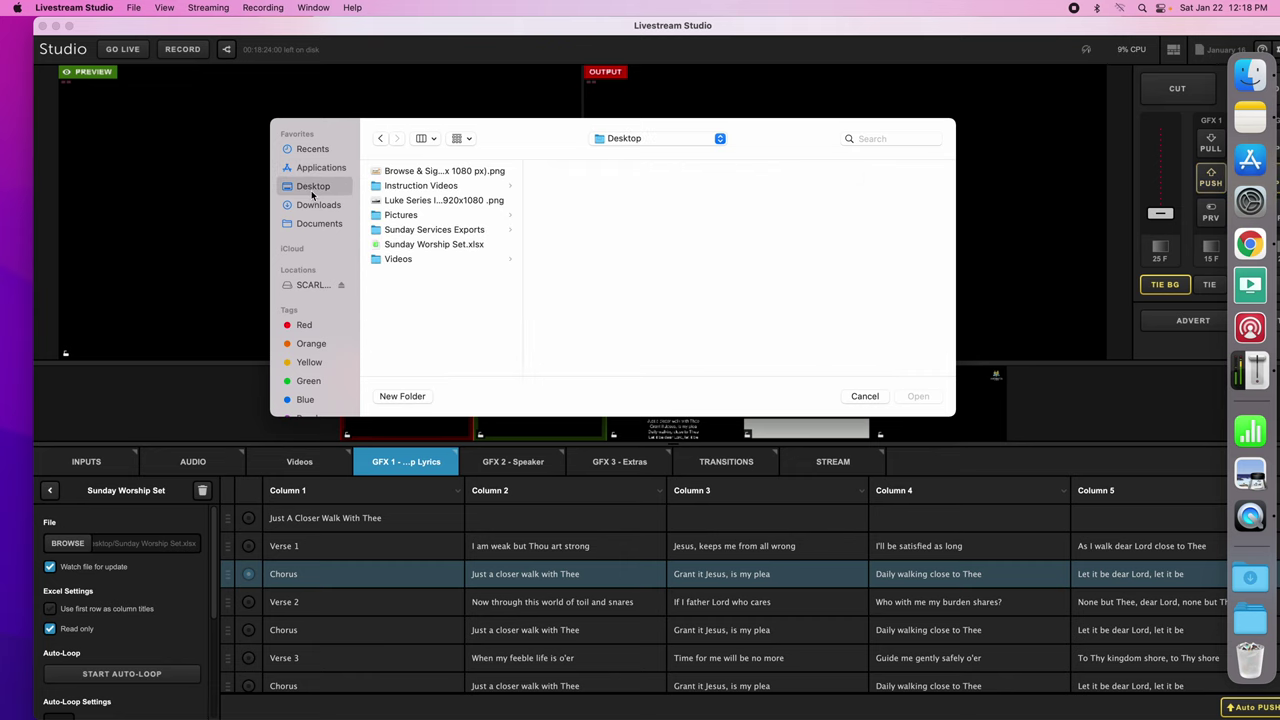
click(410, 245)
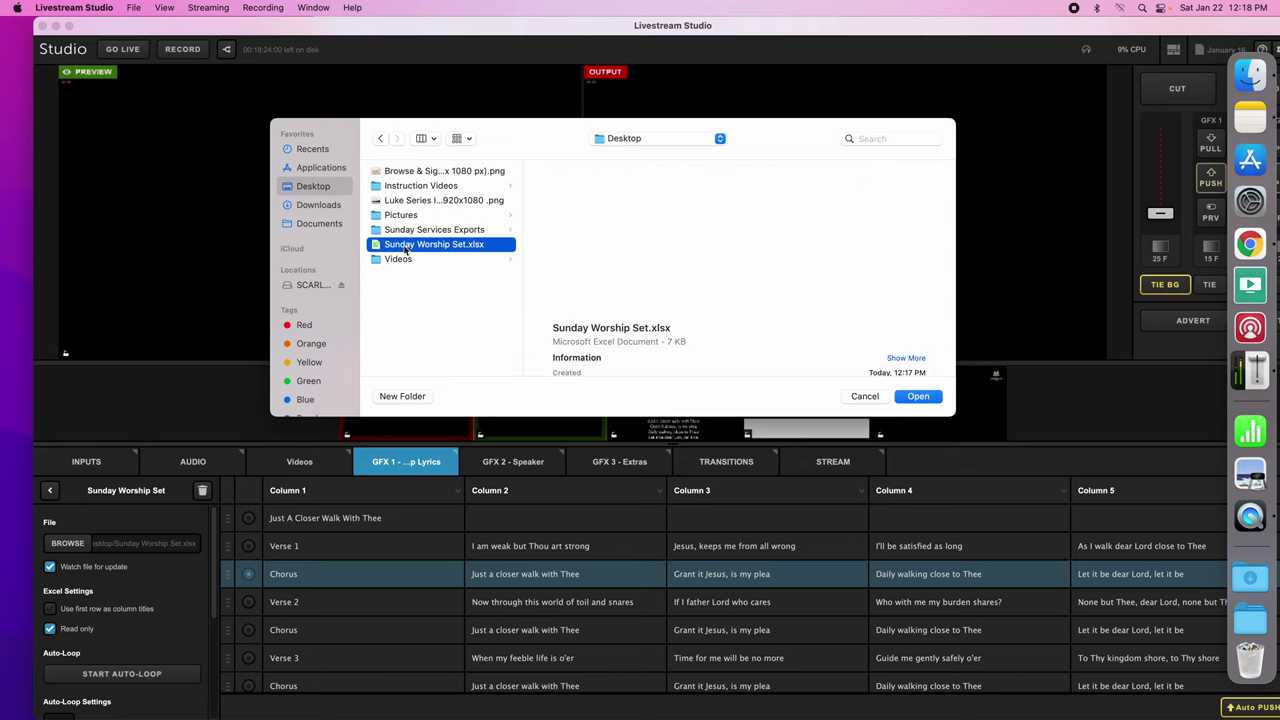
click(917, 400)
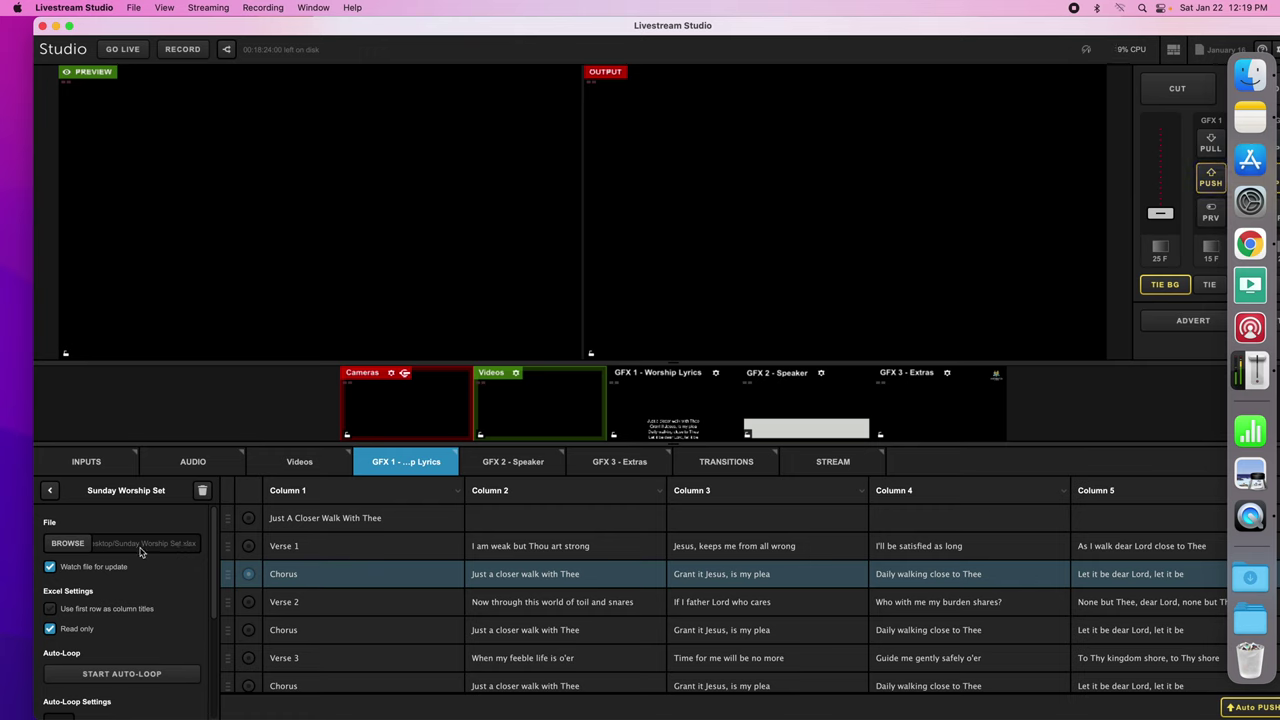
Turn off Read only for the Sunday Worship Set and open the Verse 2 lyric cells in Columns 2 and 3 for editing.
scroll(153, 576, down, 1)
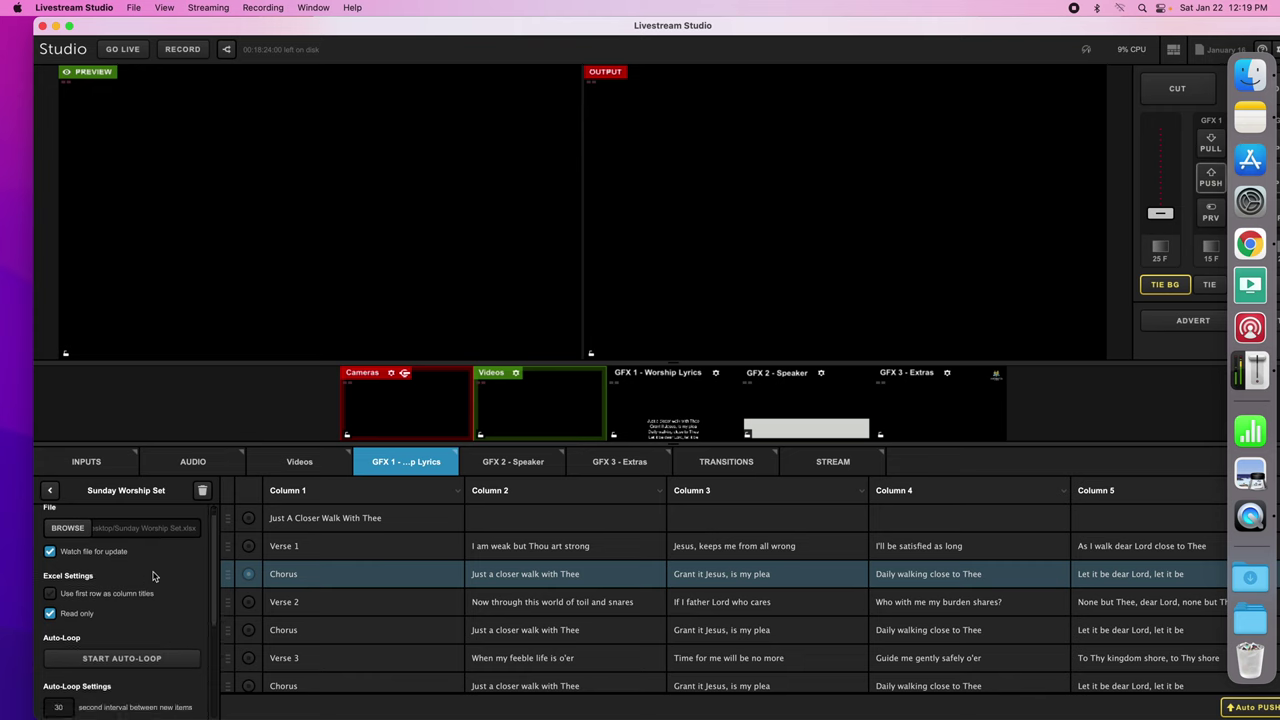
scroll(154, 576, down, 3)
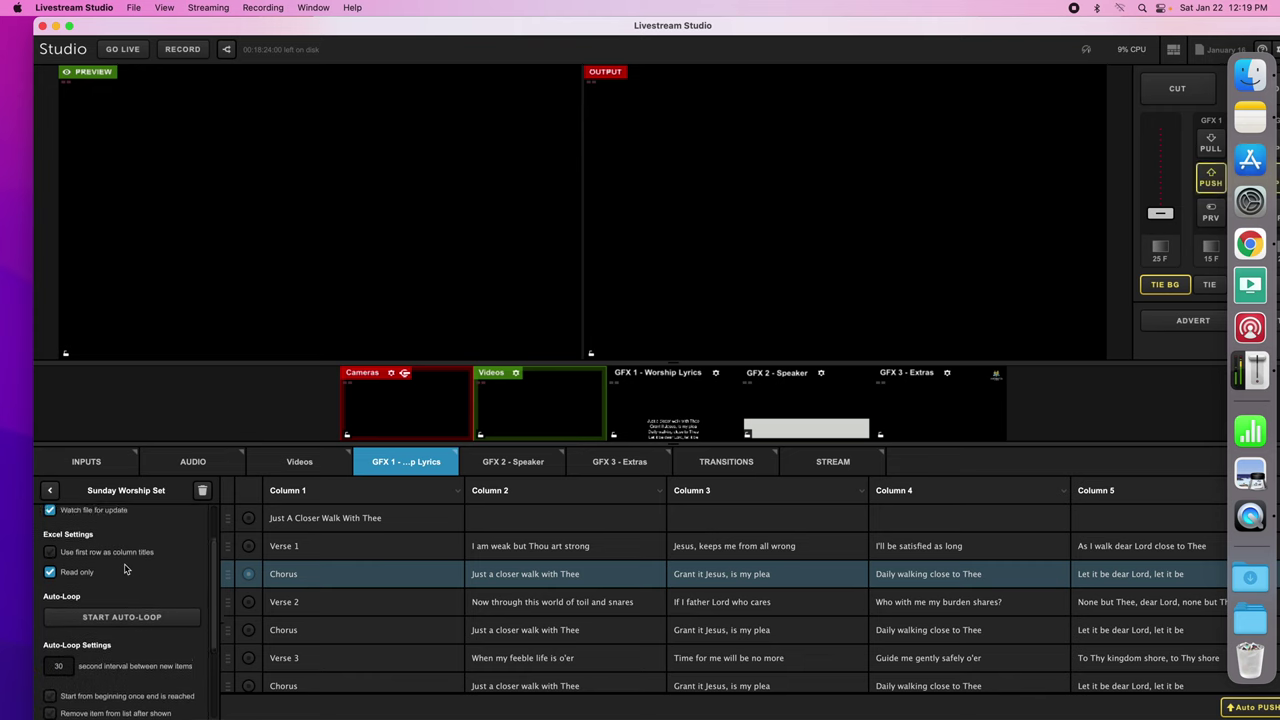
scroll(110, 548, down, 1)
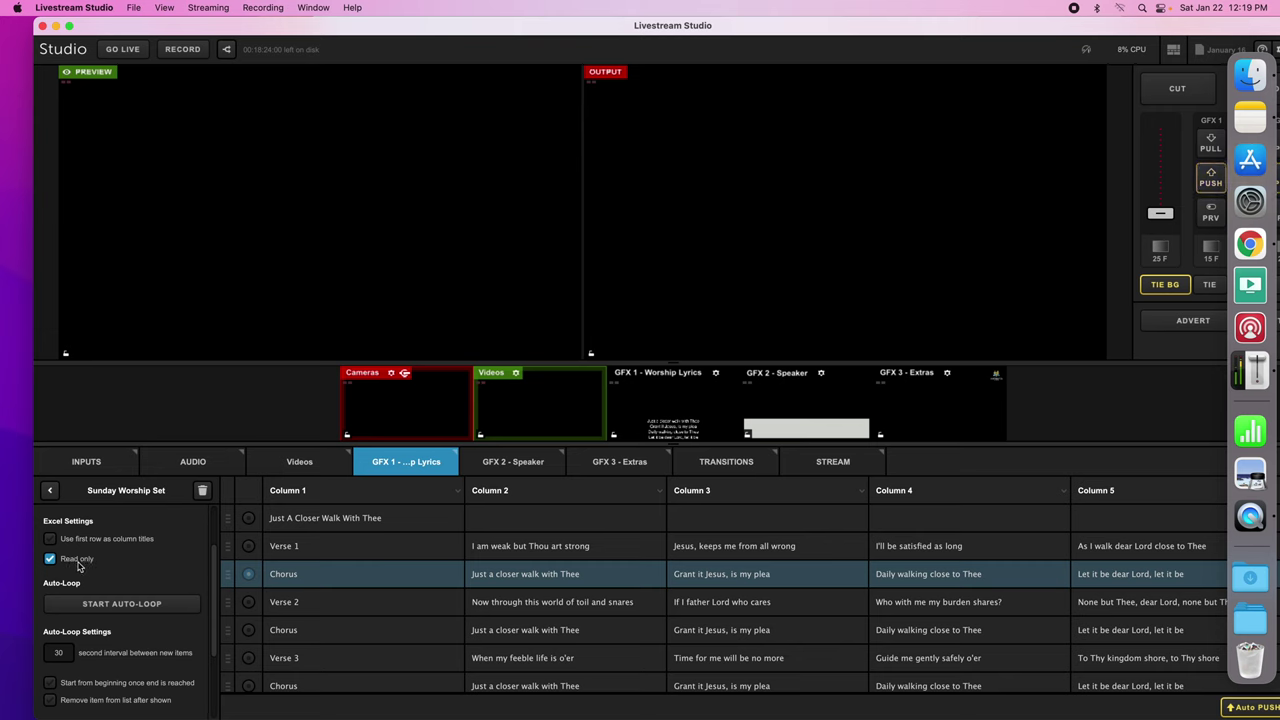
click(78, 566)
double_click(557, 602)
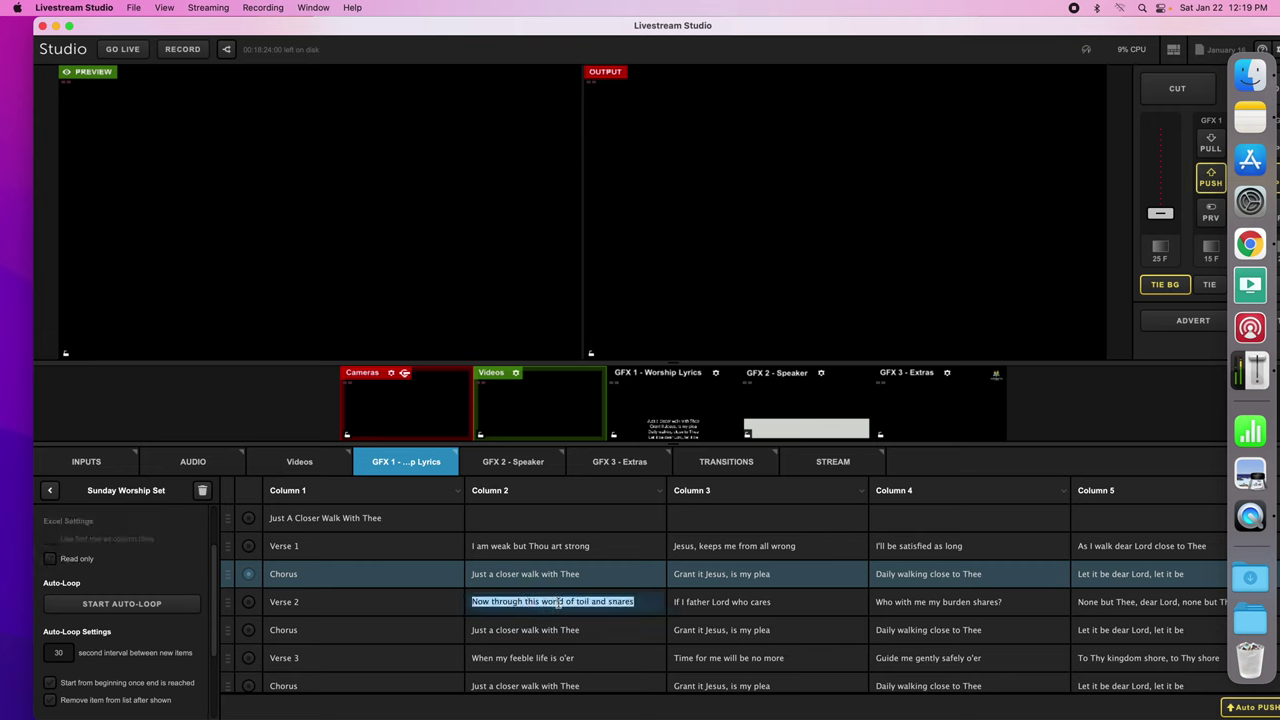
click(577, 602)
double_click(717, 603)
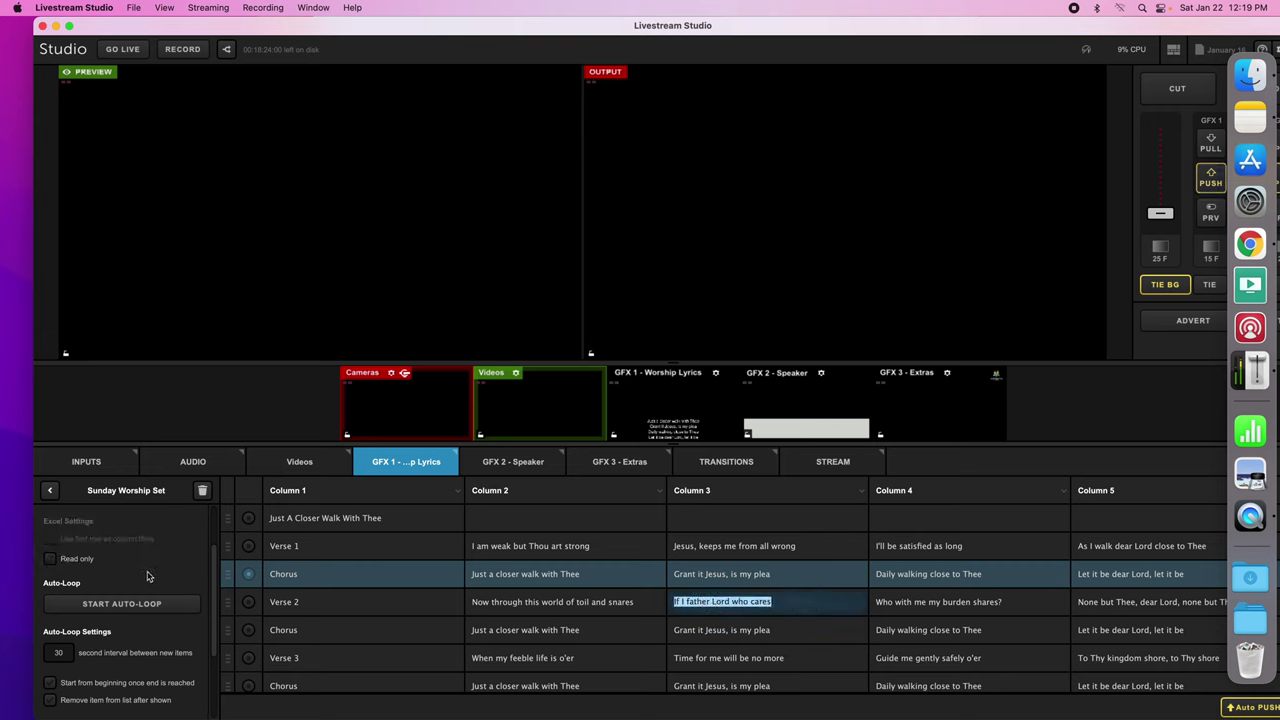
Turn Read only back on for the Sunday Worship Set, and leave its settings to look over the lyrics list.
click(53, 563)
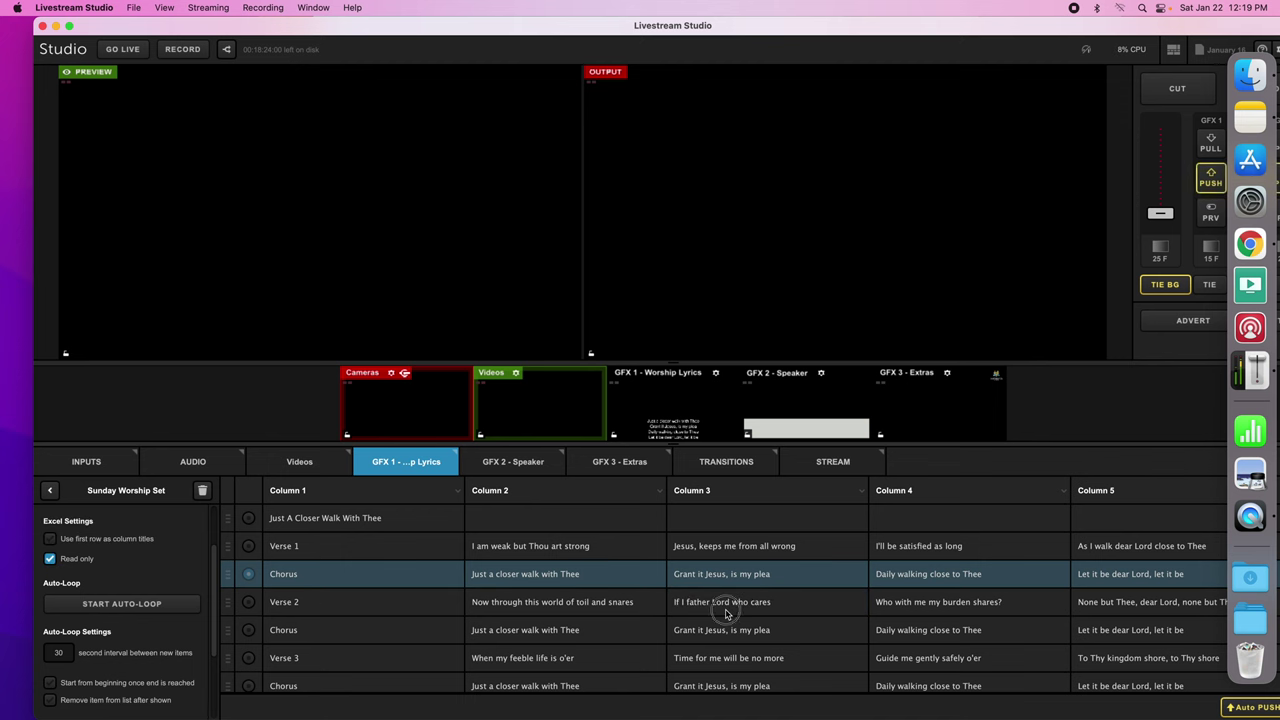
click(50, 560)
click(50, 561)
click(52, 492)
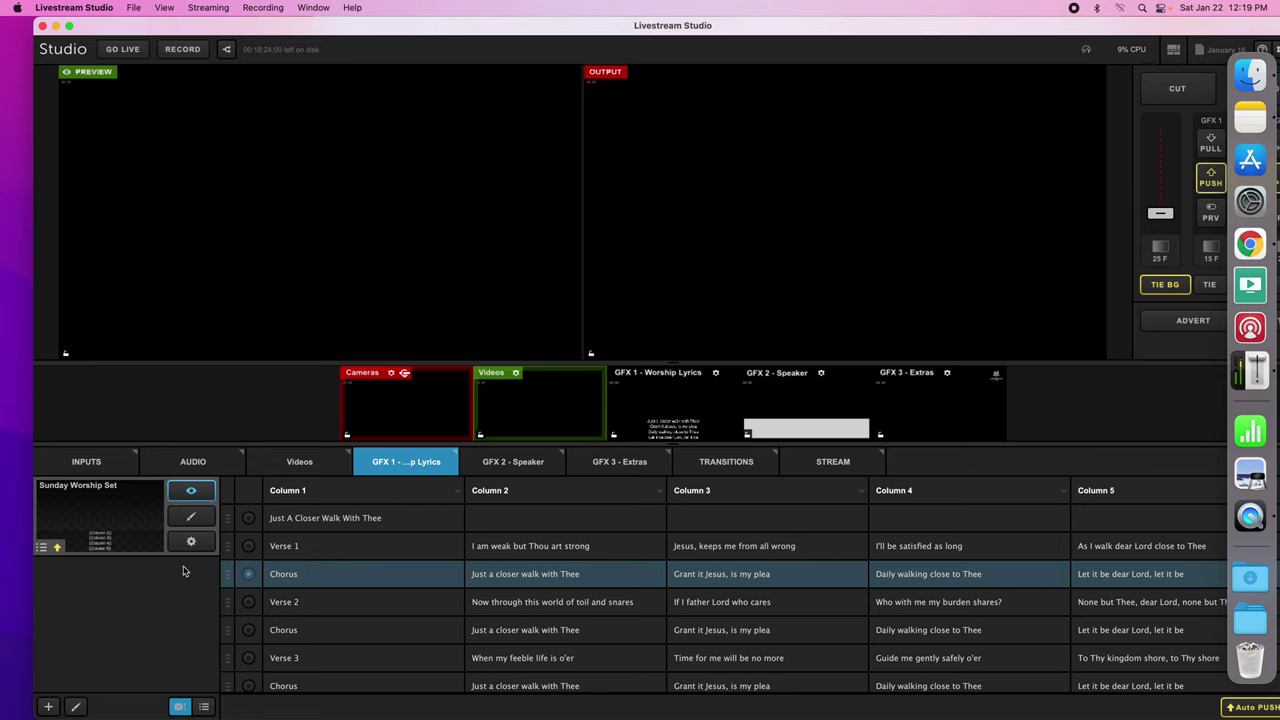
scroll(437, 601, down, 5)
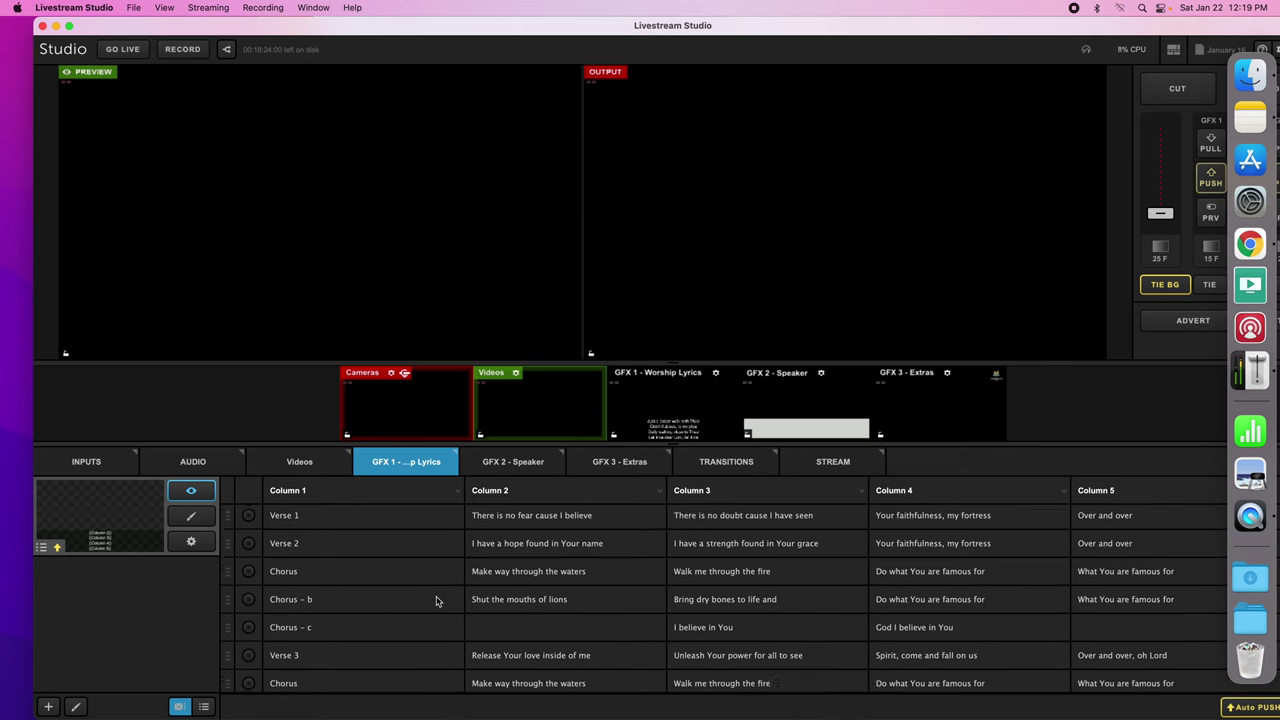
scroll(437, 601, up, 5)
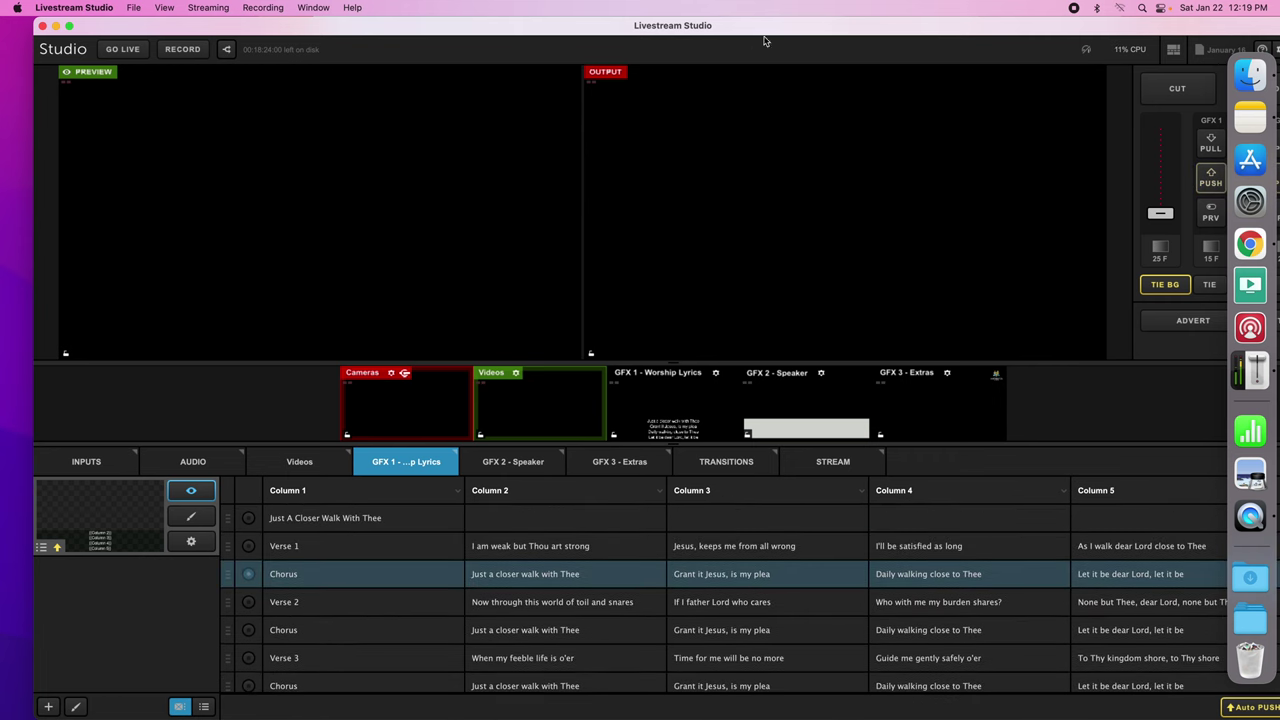